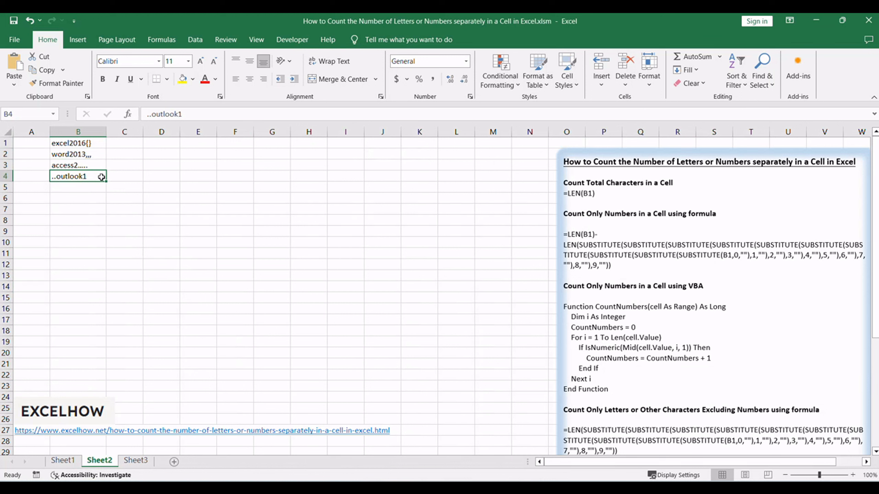
- Enter =LEN(B1) in cell C1 and fill it down to C4 to count each cell's total characters
{"action": "left_click", "coordinate": [705, 235]}
{"action": "double_click", "coordinate": [574, 194]}
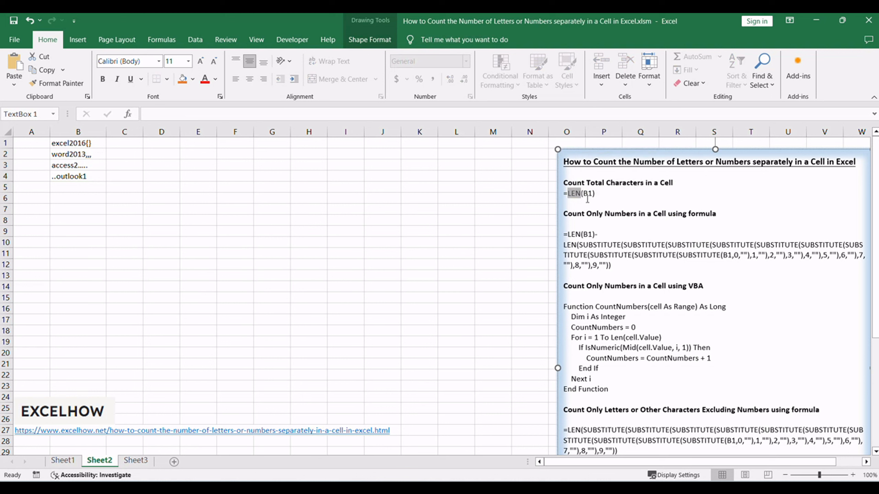
{"action": "left_click", "coordinate": [236, 198]}
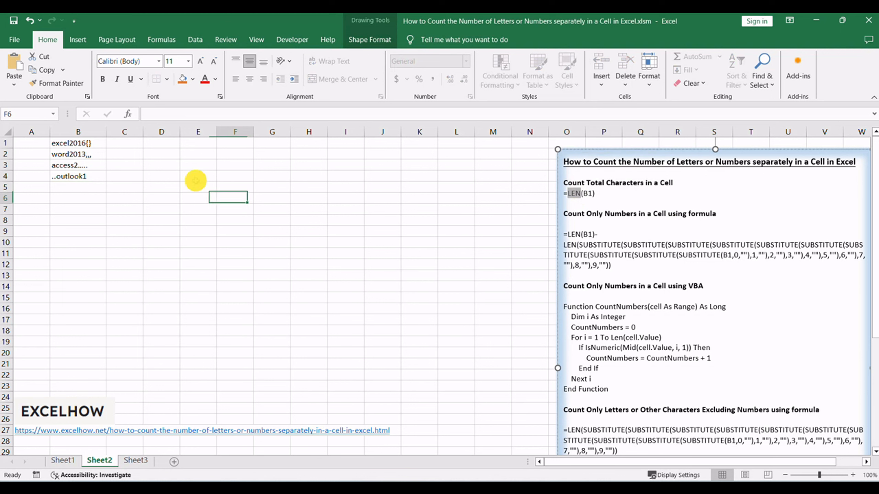
{"action": "left_click", "coordinate": [128, 144]}
{"action": "type", "text": "=LEN(B1)"}
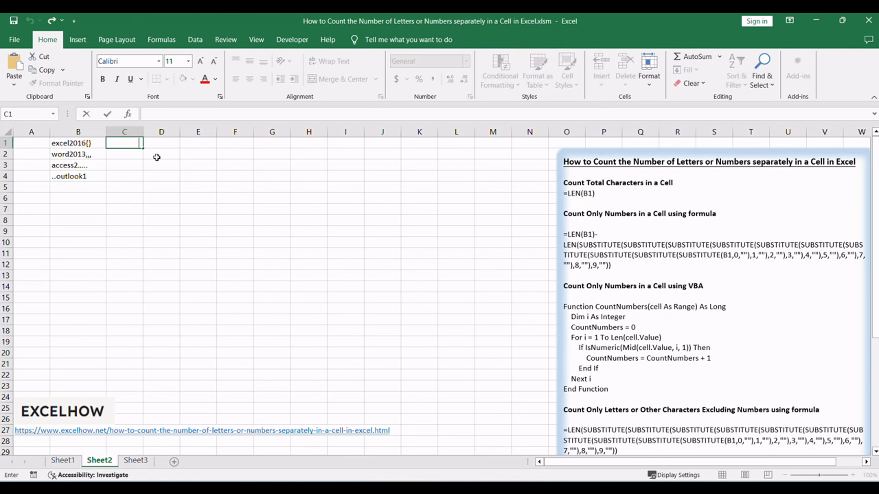
{"action": "key", "text": "Return"}
{"action": "left_click", "coordinate": [134, 144]}
{"action": "left_click_drag", "start_coordinate": [143, 147], "coordinate": [137, 177]}
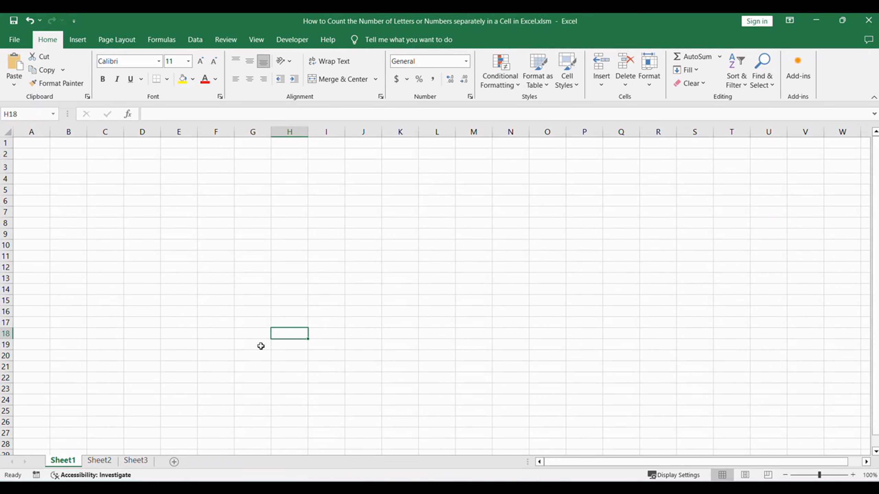
- On Sheet2, copy the LEN and SUBSTITUTE formula from the notes under "Count Only Numbers in a Cell using formula"
{"action": "left_click", "coordinate": [99, 460]}
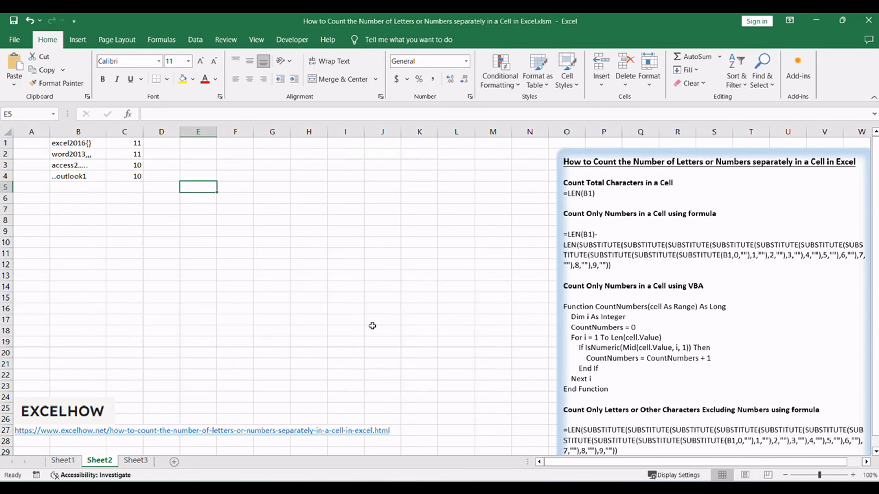
{"action": "left_click_drag", "start_coordinate": [653, 214], "coordinate": [717, 214]}
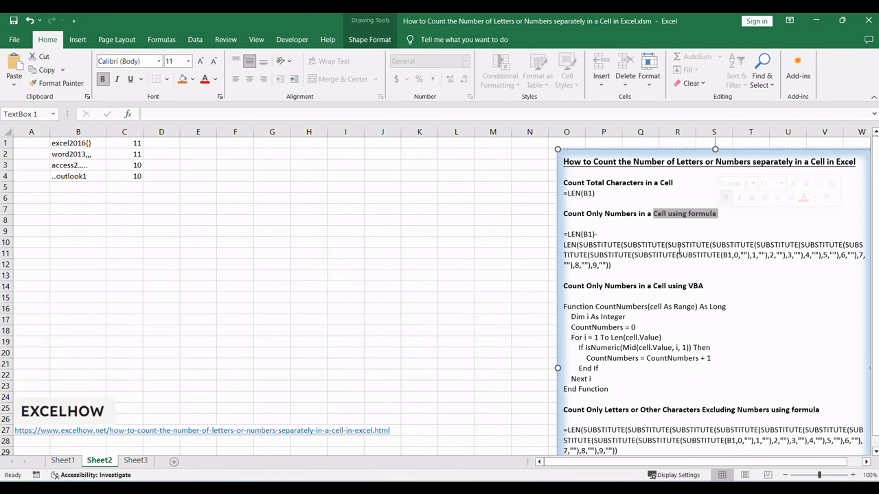
{"action": "left_click", "coordinate": [673, 269]}
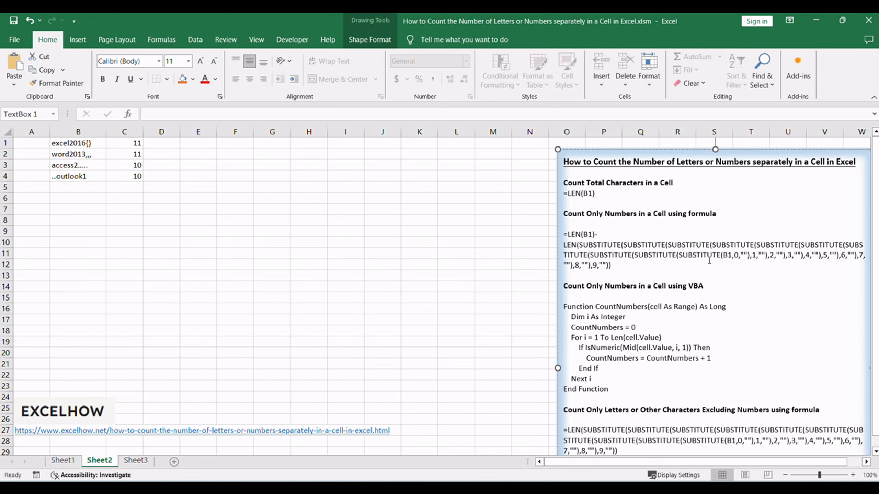
{"action": "double_click", "coordinate": [578, 236]}
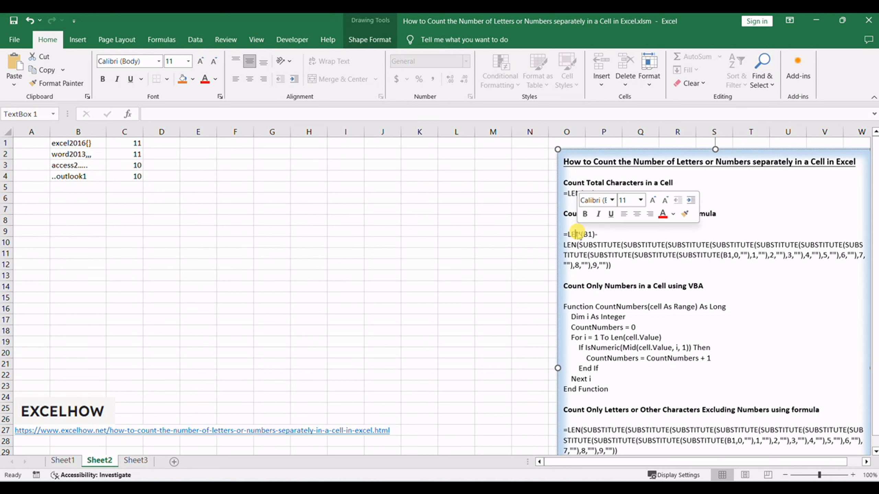
{"action": "left_click", "coordinate": [577, 252]}
{"action": "double_click", "coordinate": [577, 254]}
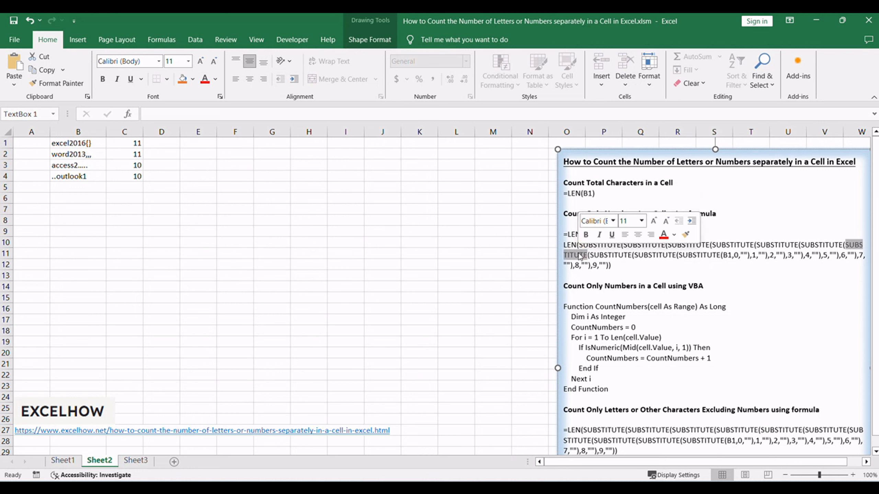
{"action": "left_click", "coordinate": [702, 255]}
{"action": "triple_click", "coordinate": [568, 230]}
{"action": "key", "text": "ctrl+c"}
{"action": "left_click", "coordinate": [611, 265]}
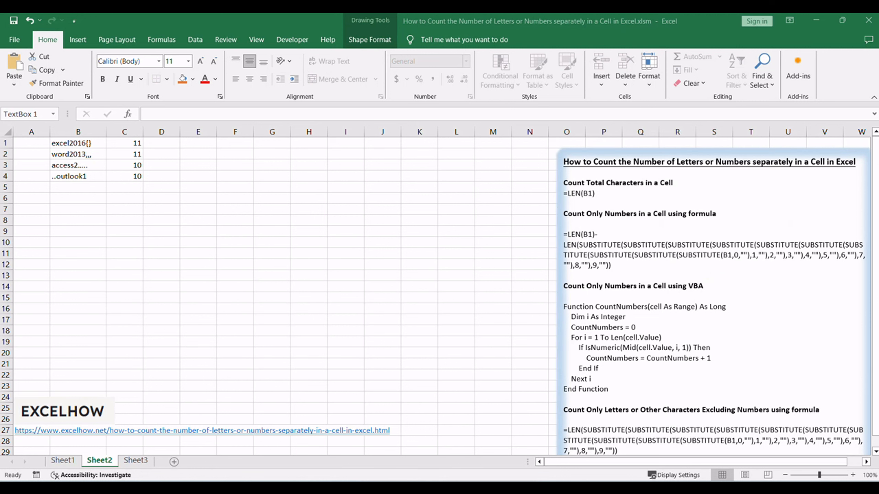
- Paste the copied number-counting formula into cell D1 and fill it down to D4
{"action": "left_click", "coordinate": [173, 145]}
{"action": "double_click", "coordinate": [163, 142]}
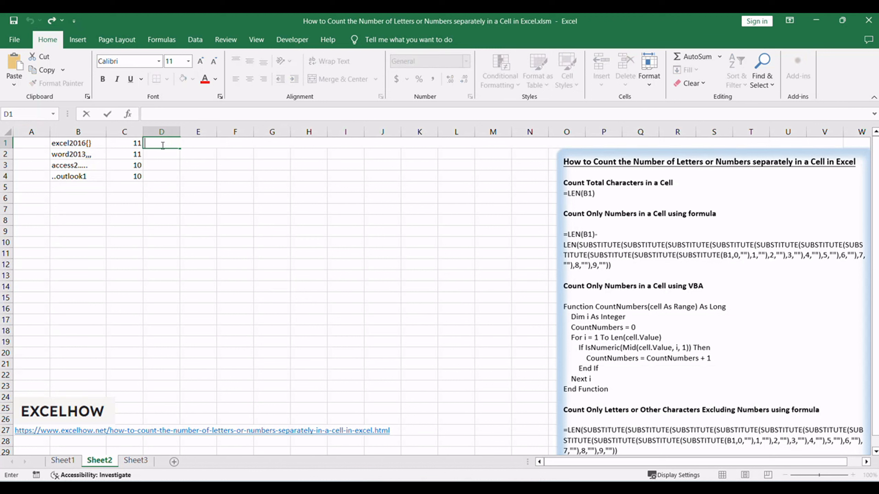
{"action": "key", "text": "ctrl+v"}
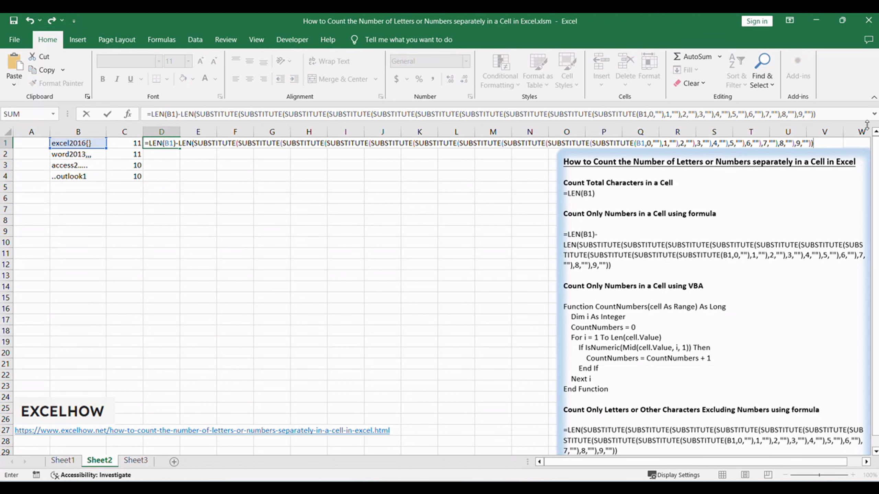
{"action": "key", "text": "Return"}
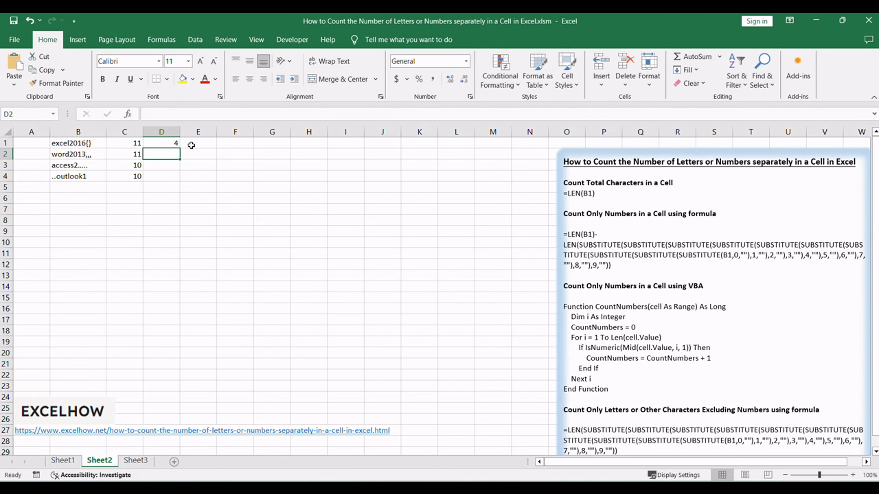
{"action": "left_click", "coordinate": [168, 142]}
{"action": "left_click_drag", "start_coordinate": [180, 149], "coordinate": [177, 178]}
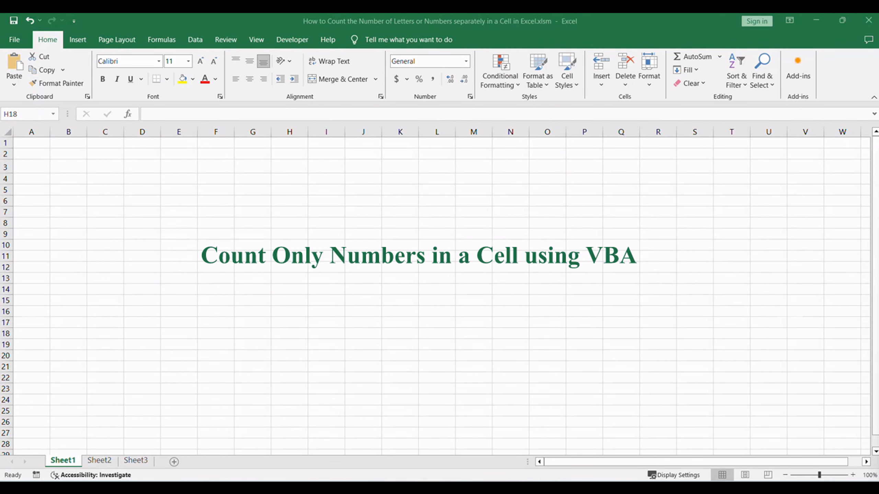
- Return to Sheet2 and review the text box notes on counting only numbers in a cell using VBA
{"action": "left_click", "coordinate": [394, 365]}
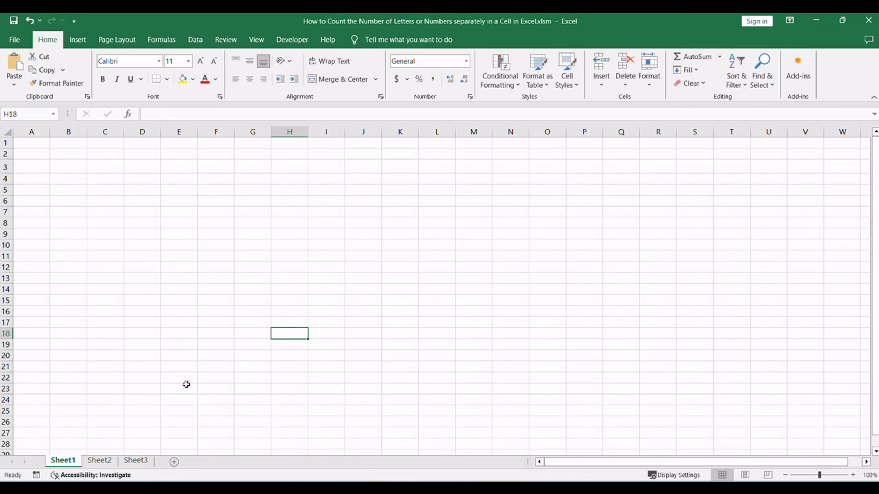
{"action": "left_click", "coordinate": [94, 460]}
{"action": "left_click", "coordinate": [375, 353]}
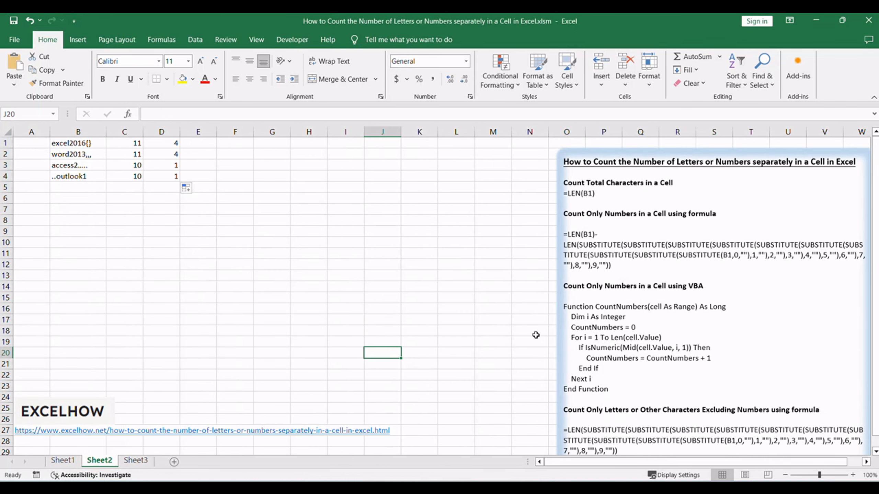
{"action": "scroll", "coordinate": [535, 335], "scroll_direction": "down", "scroll_amount": 2}
{"action": "left_click_drag", "start_coordinate": [605, 219], "coordinate": [698, 240]}
{"action": "left_click", "coordinate": [649, 288]}
{"action": "left_click", "coordinate": [321, 286]}
{"action": "scroll", "coordinate": [346, 284], "scroll_direction": "up", "scroll_amount": 2}
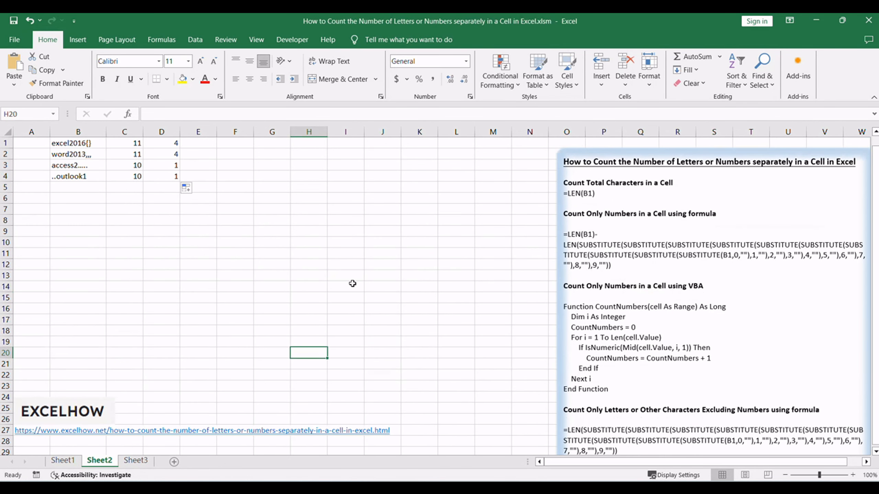
- Open the Visual Basic editor and insert a new module into the workbook's project
{"action": "left_click", "coordinate": [418, 283]}
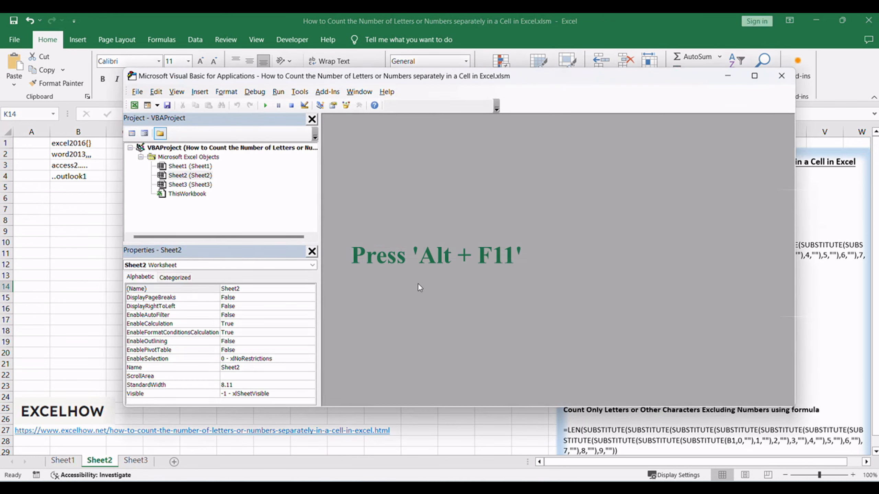
{"action": "key", "text": "alt+F11"}
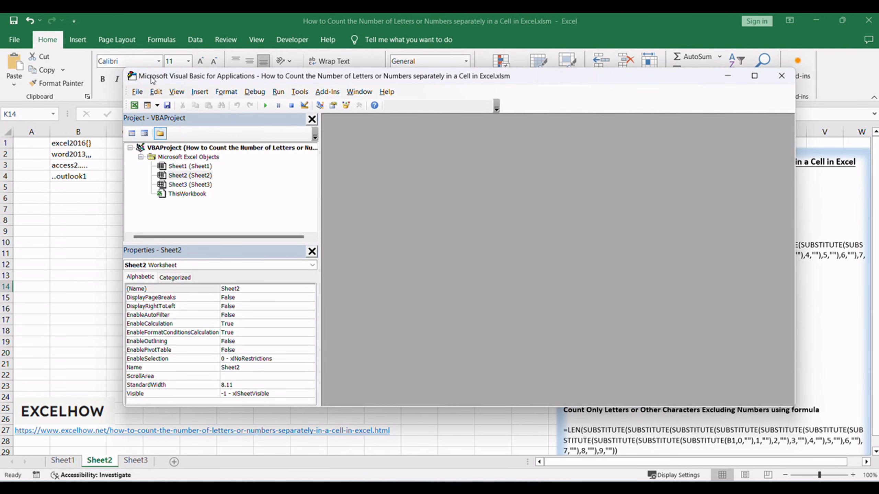
{"action": "right_click", "coordinate": [237, 175]}
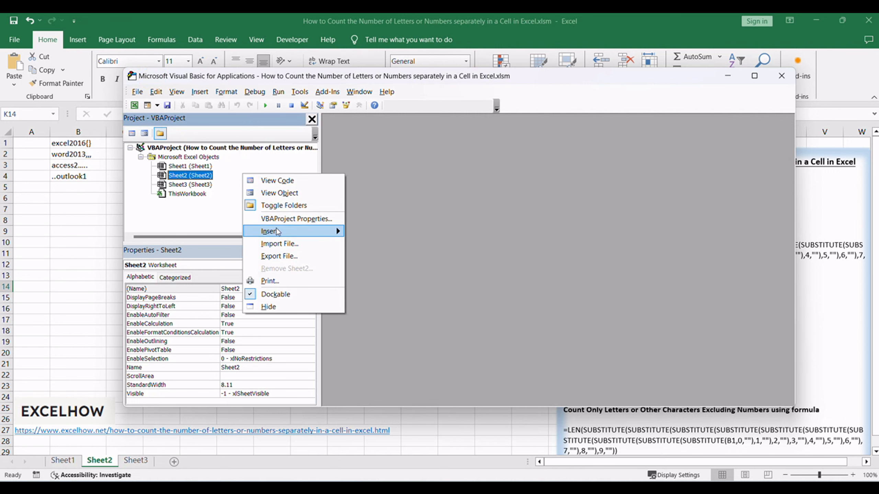
{"action": "mouse_move", "coordinate": [305, 231]}
{"action": "left_click", "coordinate": [379, 244]}
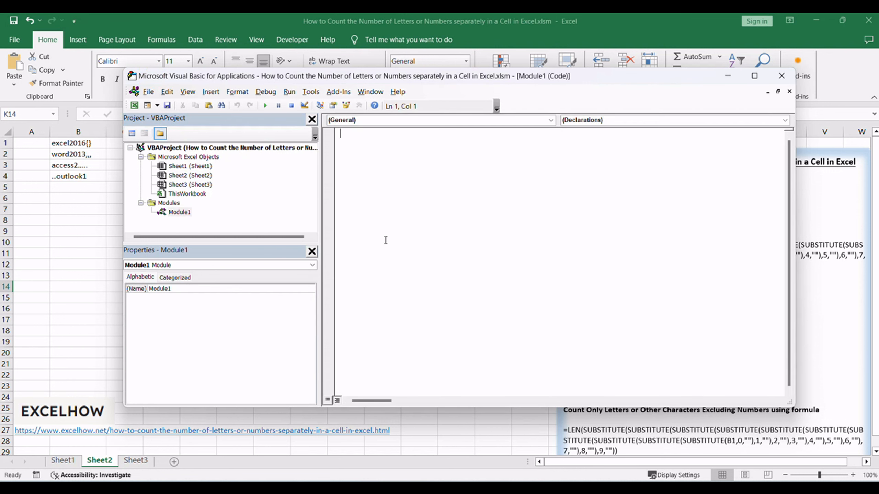
- Add the CountNumbers(cell As Range) As Long function from the notes to Module1 and return to the worksheet
{"action": "left_click", "coordinate": [177, 211]}
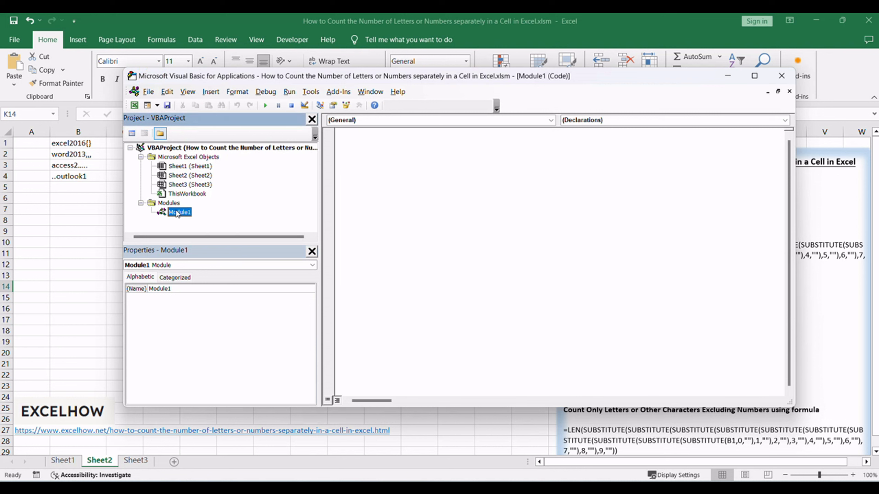
{"action": "left_click", "coordinate": [429, 215]}
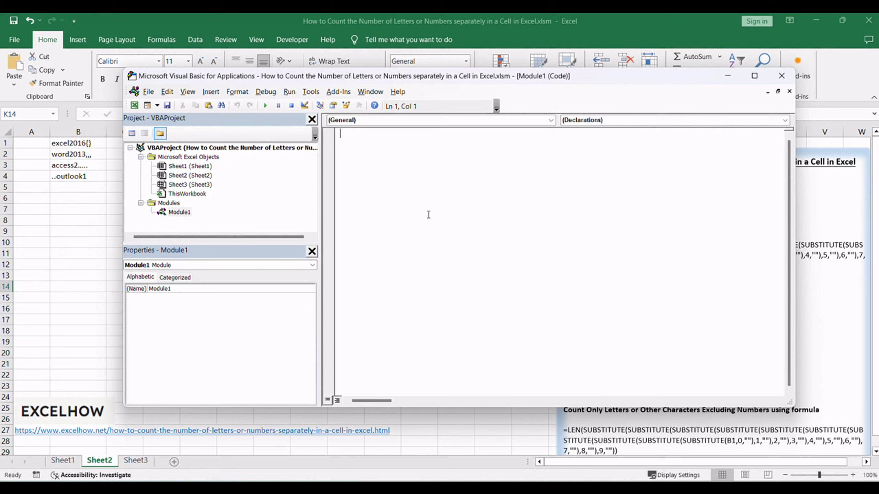
{"action": "type", "text": "Function CountNumbers(cell As Range) As Long     Dim i As Integer     CountNumbers = 0     For i = 1 To Len(cell.Value)         If IsNumeric(Mid(cell.Value, i, 1)) Then             CountNumbers = CountNumbers + 1         End If     Next i End Function"}
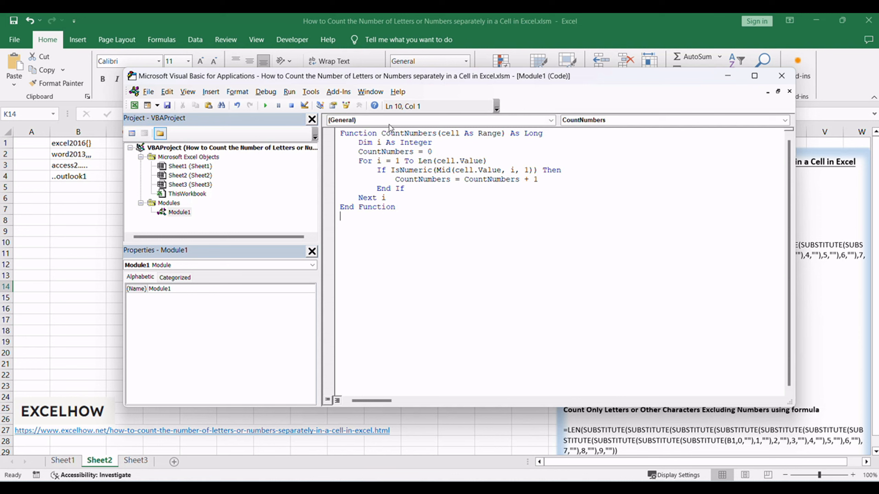
{"action": "double_click", "coordinate": [398, 133]}
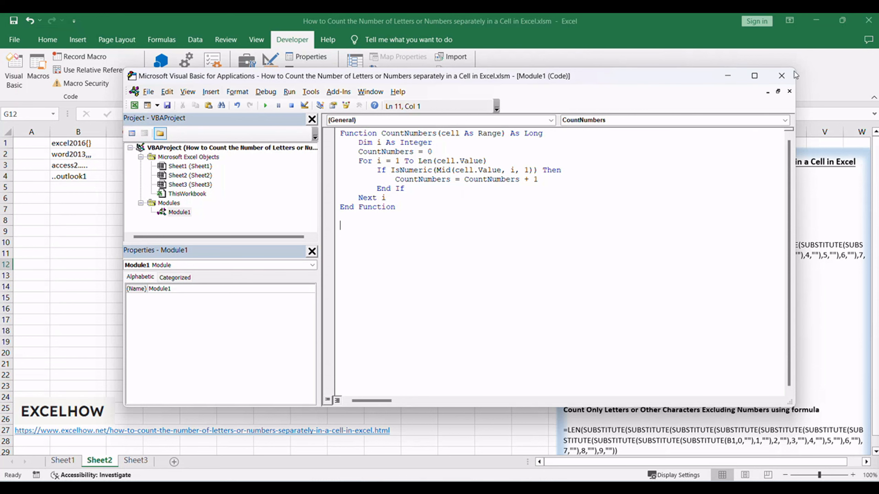
{"action": "left_click", "coordinate": [782, 78]}
{"action": "left_click", "coordinate": [372, 241]}
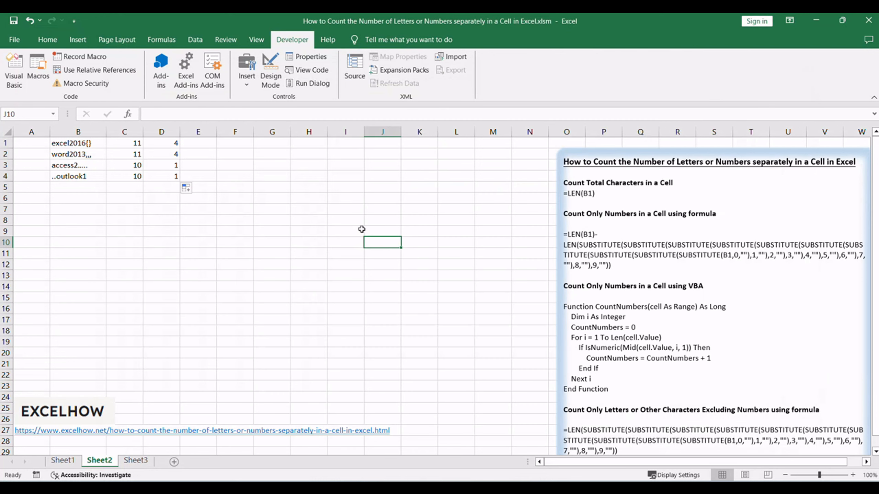
- Enter =CountNumbers(B1) in cell E1 and fill it down to E4
{"action": "left_click", "coordinate": [204, 142]}
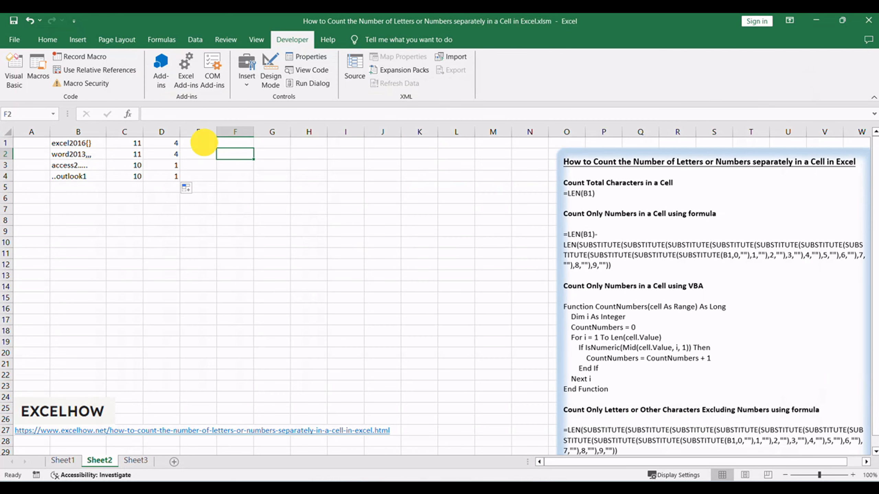
{"action": "double_click", "coordinate": [204, 143]}
{"action": "type", "text": "=CountNumbers(B1)"}
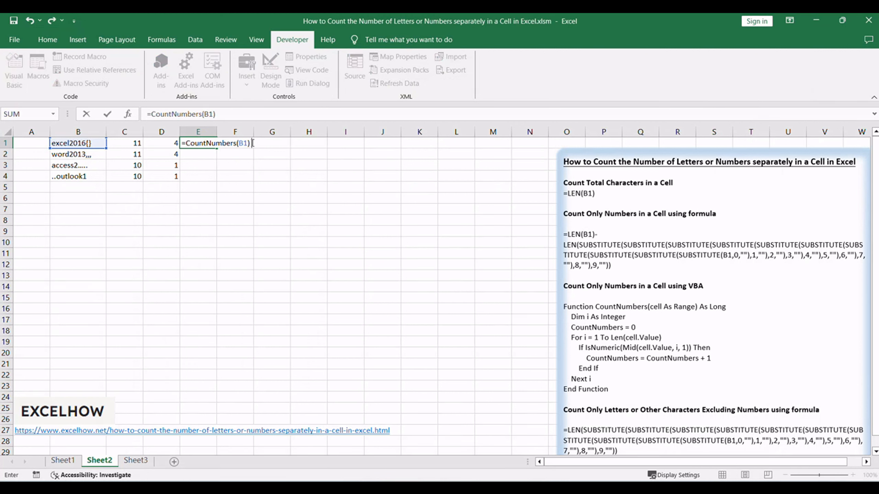
{"action": "left_click", "coordinate": [243, 142]}
{"action": "left_click", "coordinate": [236, 114]}
{"action": "key", "text": "ctrl+Return"}
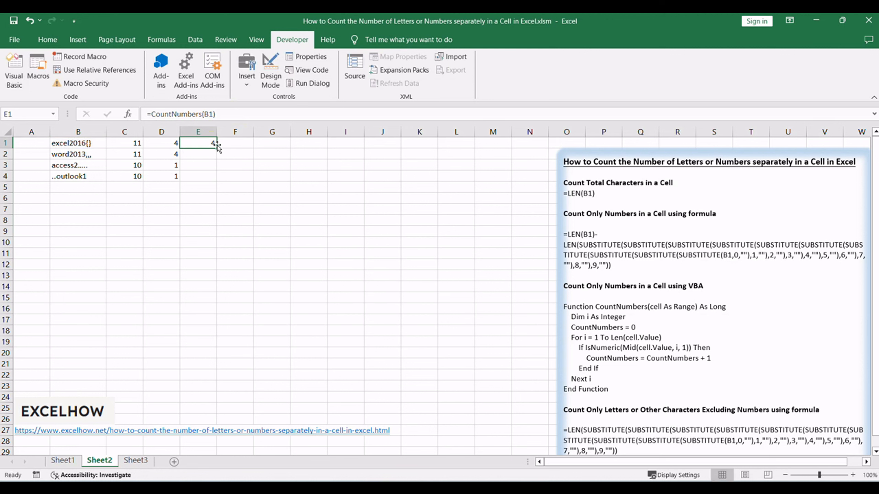
{"action": "left_click_drag", "start_coordinate": [217, 147], "coordinate": [209, 177]}
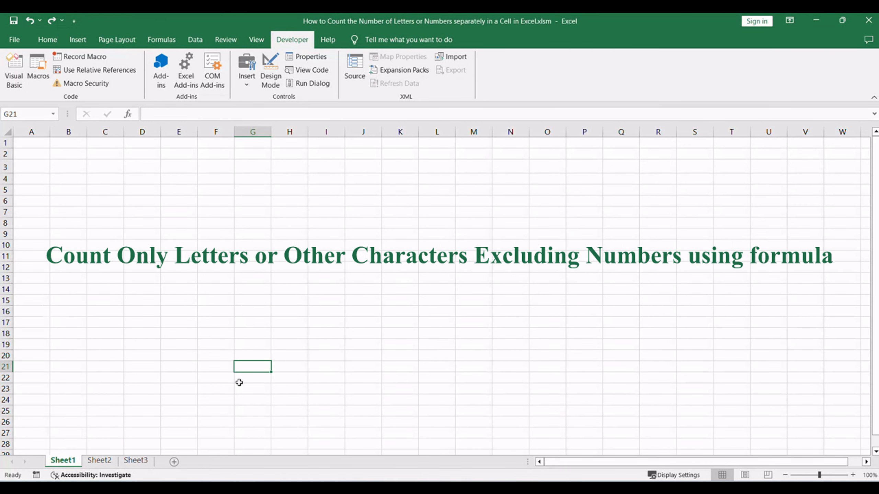
- Return to Sheet2 and examine the text box notes on the LEN and SUBSTITUTE formula for counting only letters or other characters
{"action": "left_click", "coordinate": [100, 460]}
{"action": "left_click", "coordinate": [489, 313]}
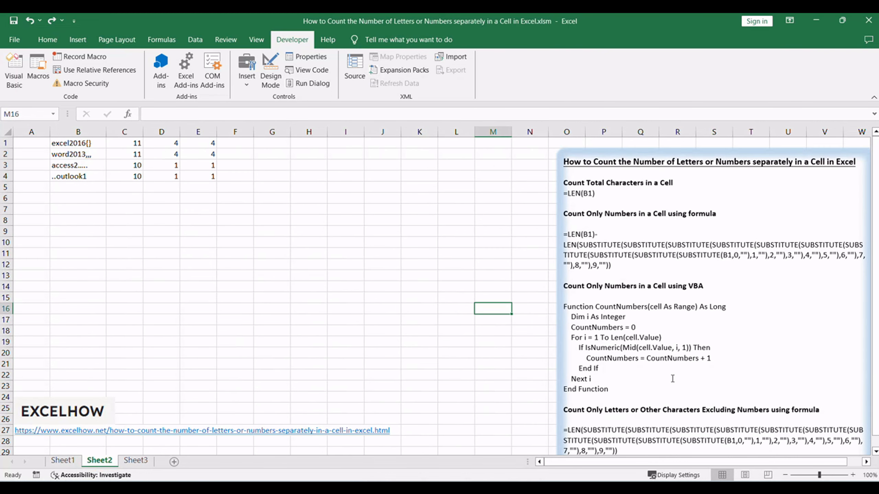
{"action": "left_click", "coordinate": [721, 416]}
{"action": "scroll", "coordinate": [722, 415], "scroll_direction": "down", "scroll_amount": 1}
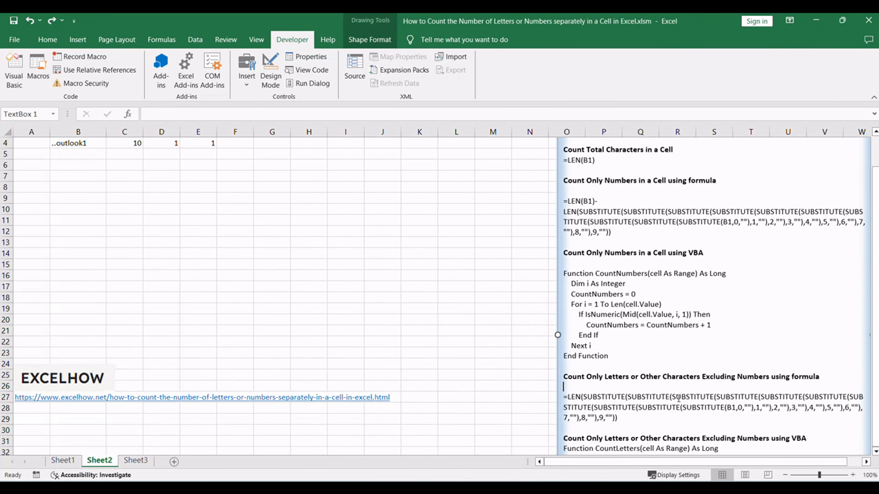
{"action": "double_click", "coordinate": [726, 398]}
{"action": "left_click", "coordinate": [722, 319]}
{"action": "left_click", "coordinate": [573, 396]}
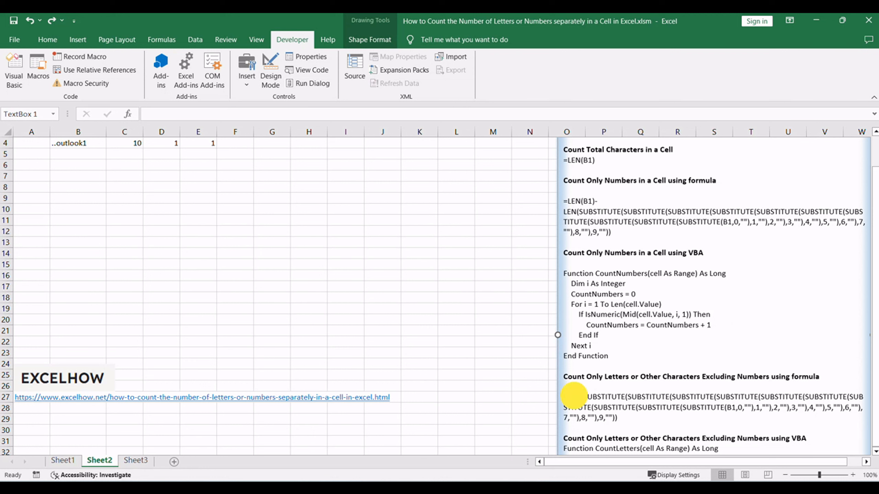
{"action": "double_click", "coordinate": [608, 397]}
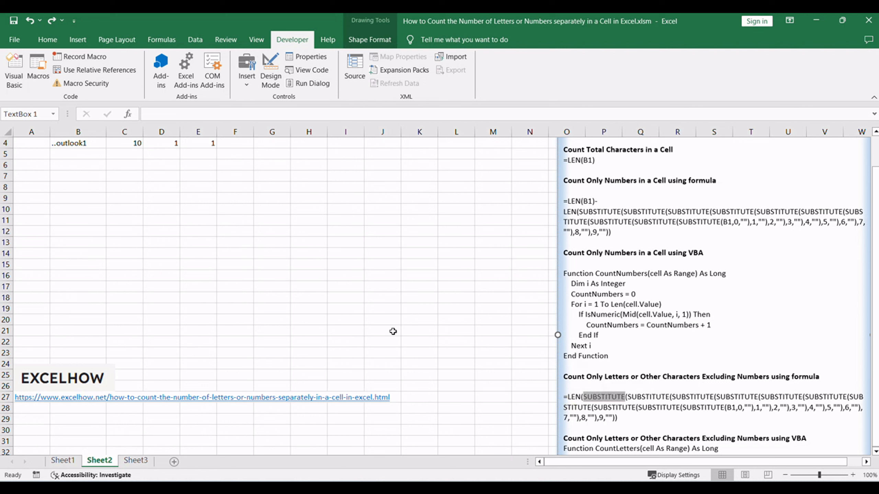
{"action": "left_click_drag", "start_coordinate": [567, 396], "coordinate": [617, 417]}
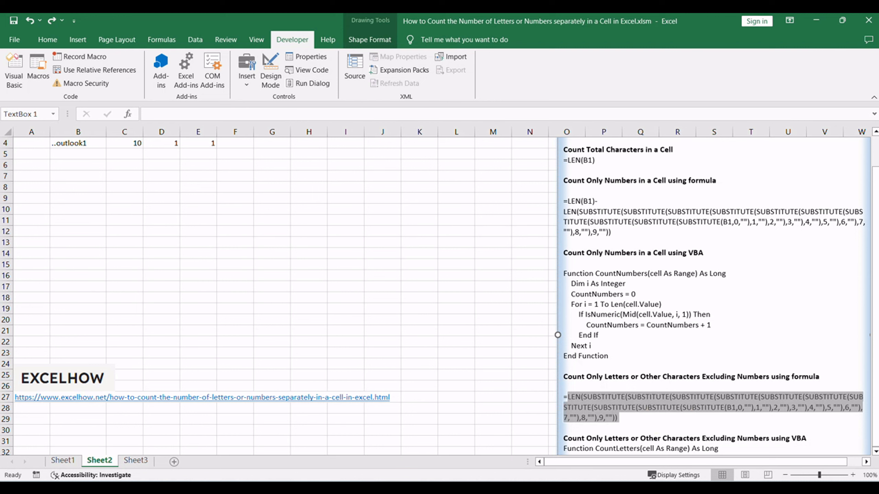
{"action": "scroll", "coordinate": [440, 296], "scroll_direction": "up", "scroll_amount": 1}
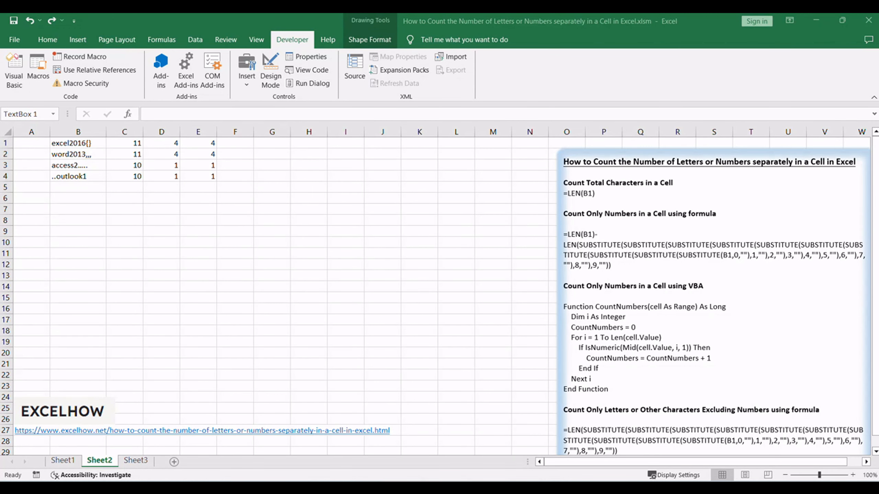
- Enter the LEN formula with ten nested SUBSTITUTE functions removing digits 0 to 9 from B1 in cell F1 and fill it down to F4
{"action": "left_click", "coordinate": [241, 147]}
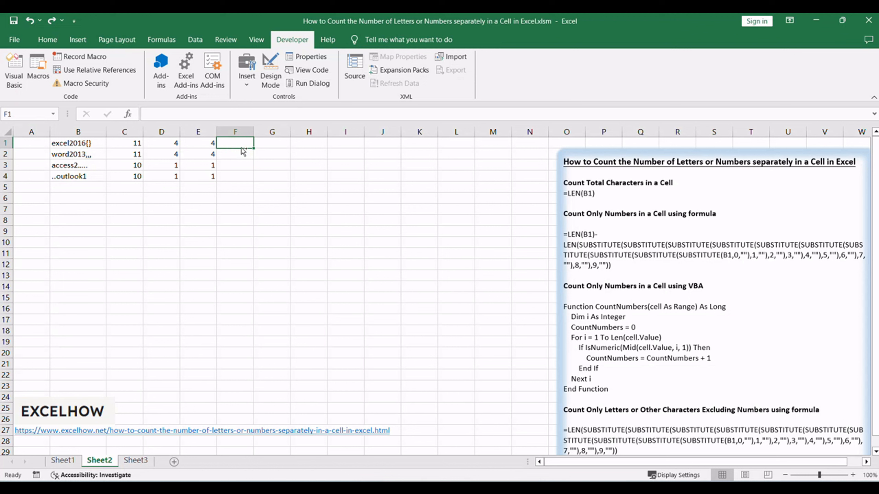
{"action": "type", "text": "=LEN(SUBSTITUTE(SUBSTITUTE(SUBSTITUTE(SUBSTITUTE(SUBSTITUTE(SUBSTITUTE(SUBSTITUTE(SUBSTITUTE(SUBSTITUTE(SUBSTITUTE(B1,0,\"\"),1,\"\"),2,\"\"),3,\"\"),4,\"\"),5,\"\"),6,\"\"),7,\"\"),8,\"\"),9,\"\"))"}
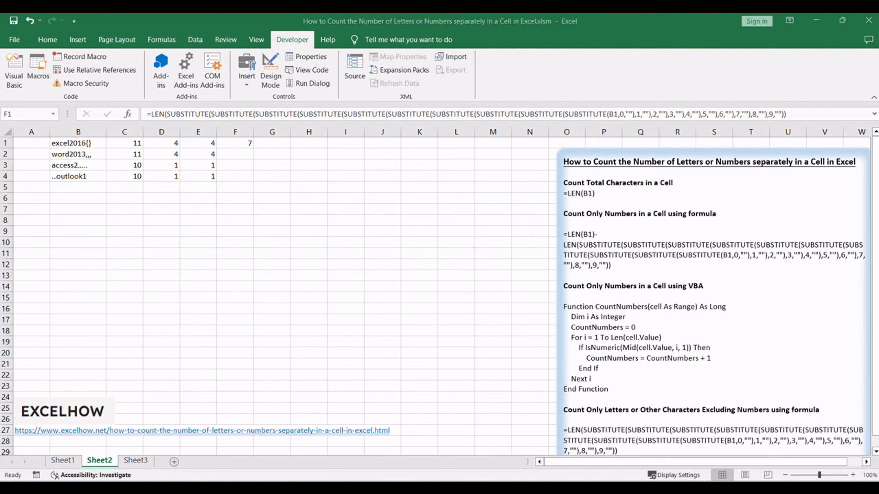
{"action": "left_click", "coordinate": [234, 142]}
{"action": "key", "text": "Return"}
{"action": "left_click", "coordinate": [234, 142]}
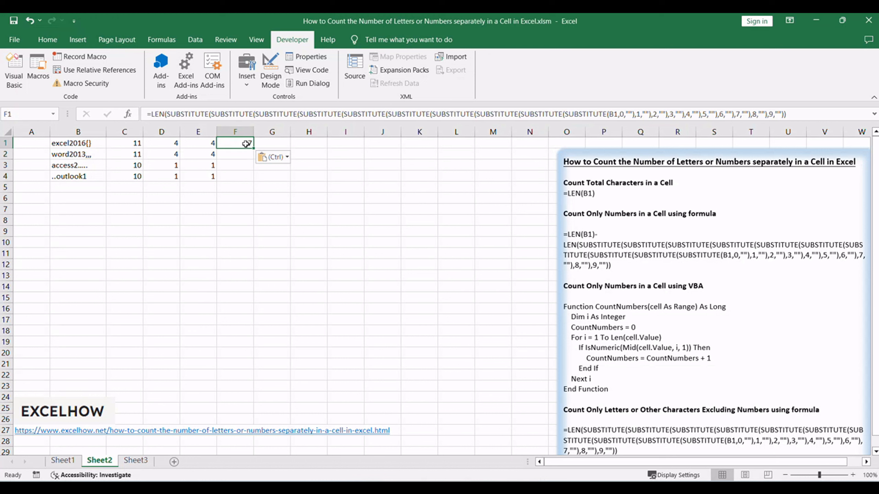
{"action": "left_click_drag", "start_coordinate": [252, 147], "coordinate": [246, 179]}
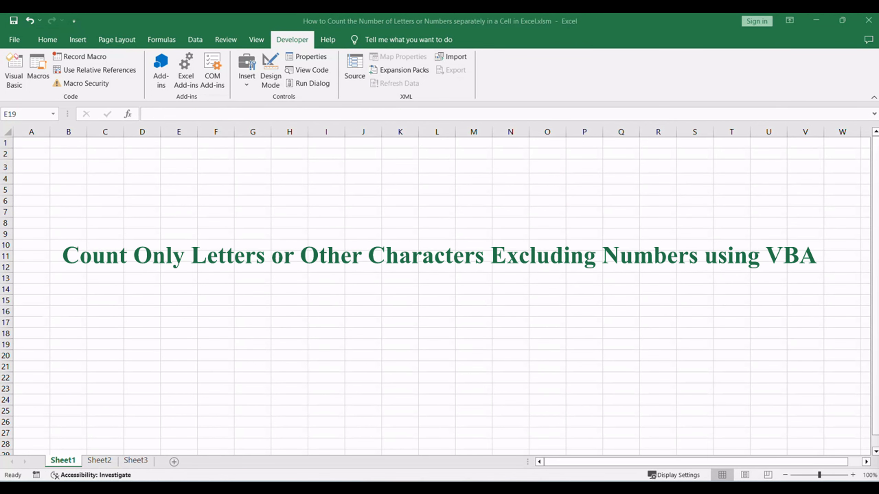
- Return to Sheet2 and review the text box notes on counting letters or other characters excluding numbers using VBA
{"action": "left_click", "coordinate": [101, 461]}
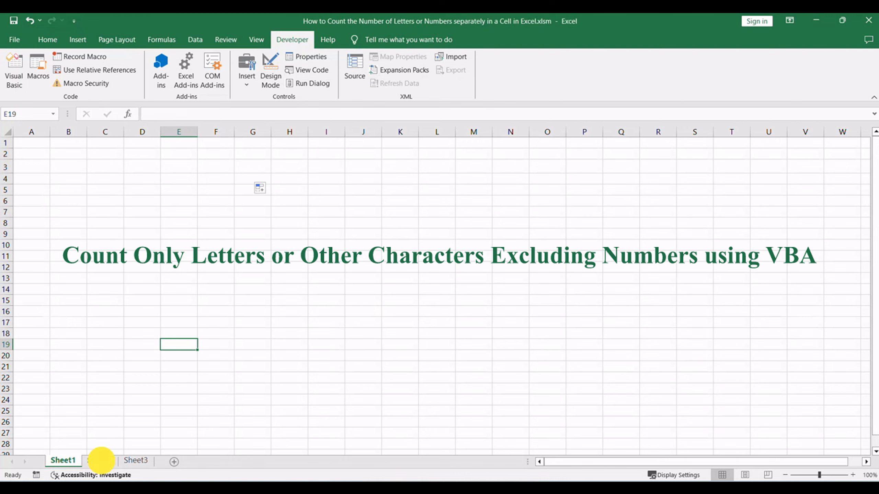
{"action": "left_click", "coordinate": [608, 389]}
{"action": "scroll", "coordinate": [699, 361], "scroll_direction": "down", "scroll_amount": 4}
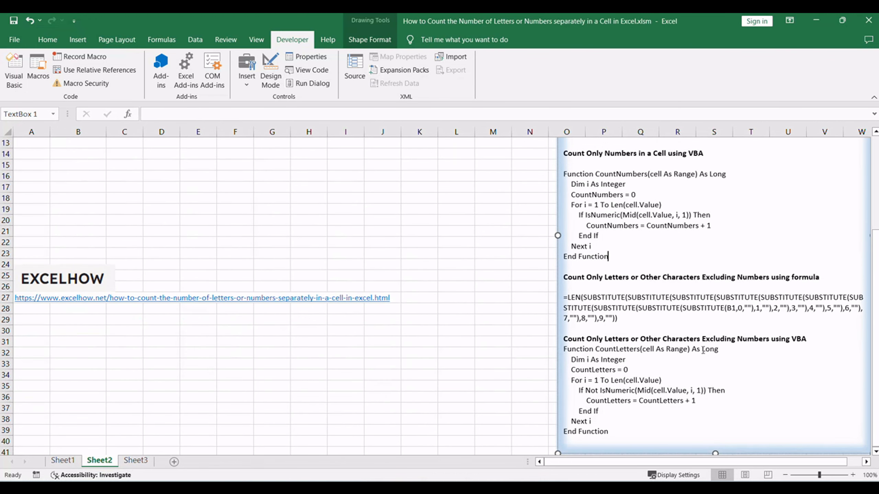
{"action": "left_click_drag", "start_coordinate": [640, 340], "coordinate": [726, 391]}
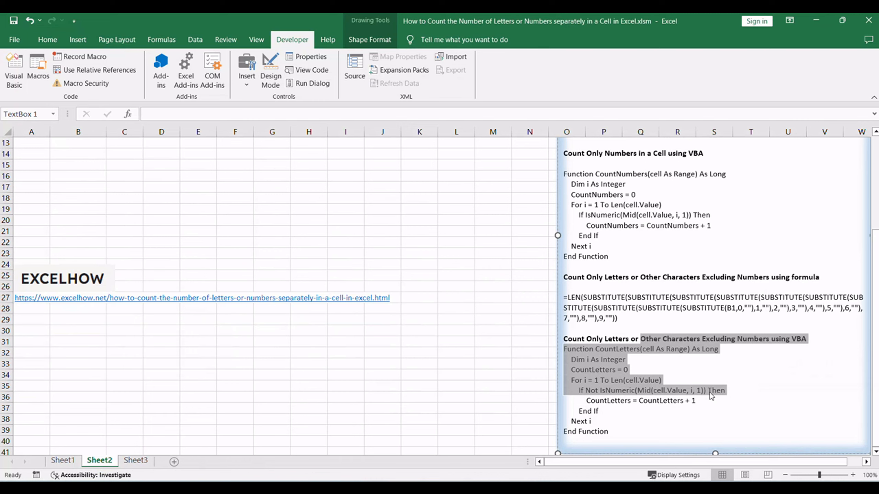
{"action": "left_click", "coordinate": [708, 376]}
{"action": "scroll", "coordinate": [709, 377], "scroll_direction": "up", "scroll_amount": 3}
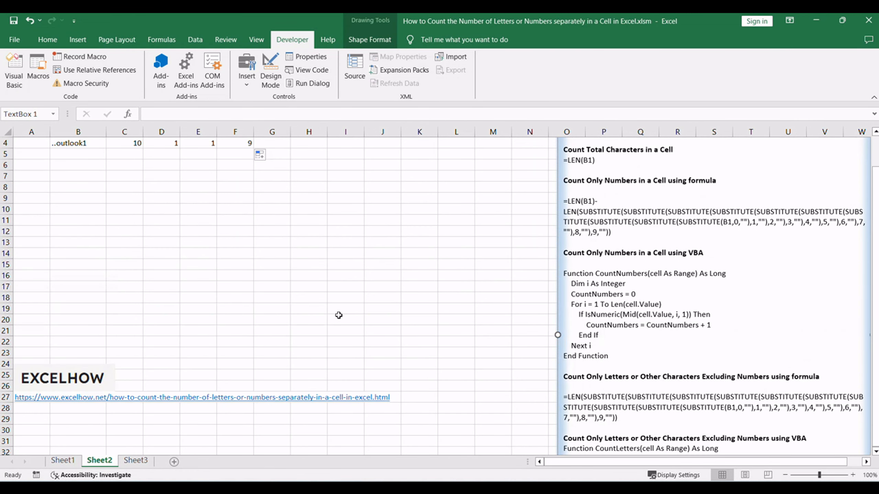
{"action": "left_click", "coordinate": [302, 293]}
{"action": "scroll", "coordinate": [302, 294], "scroll_direction": "up", "scroll_amount": 1}
{"action": "left_click", "coordinate": [321, 275]}
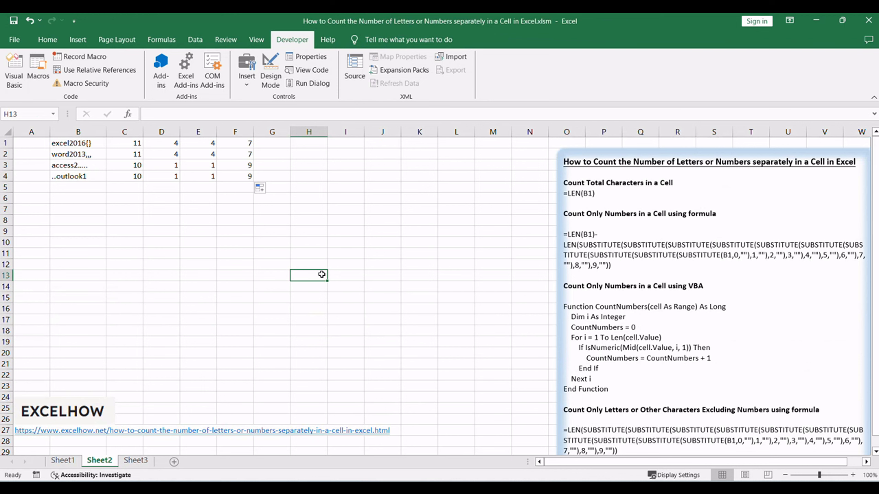
- Open the Visual Basic editor and insert a second module into the workbook's project
{"action": "key", "text": "alt+F11"}
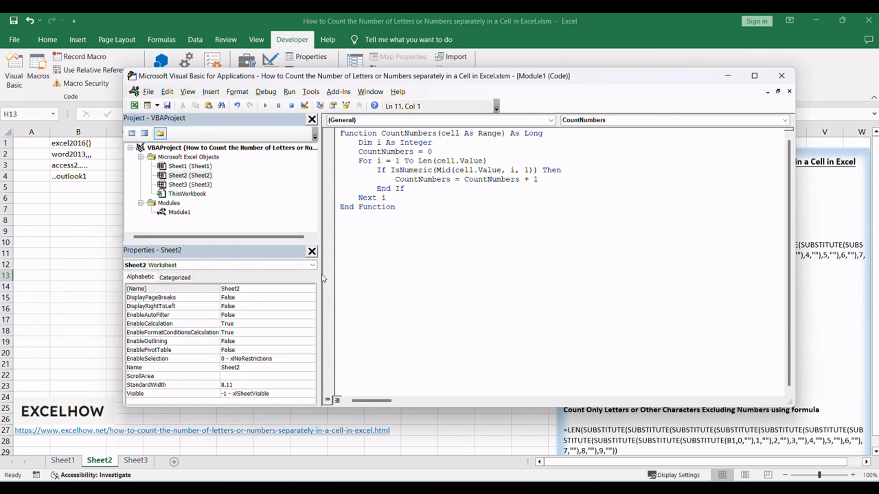
{"action": "left_click", "coordinate": [251, 189]}
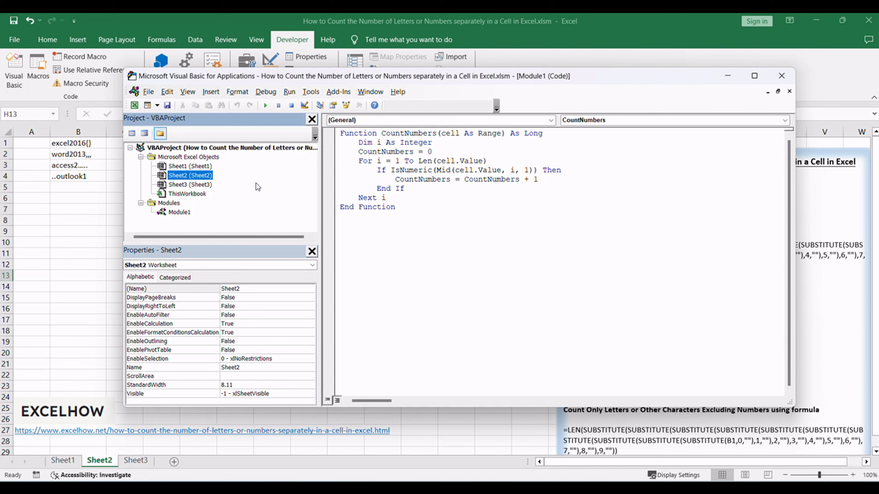
{"action": "right_click", "coordinate": [257, 183]}
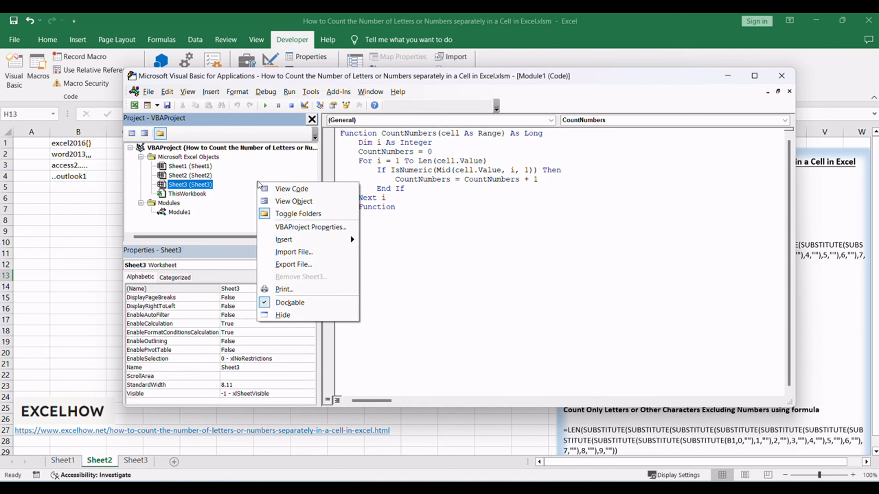
{"action": "mouse_move", "coordinate": [300, 244]}
{"action": "left_click", "coordinate": [387, 250]}
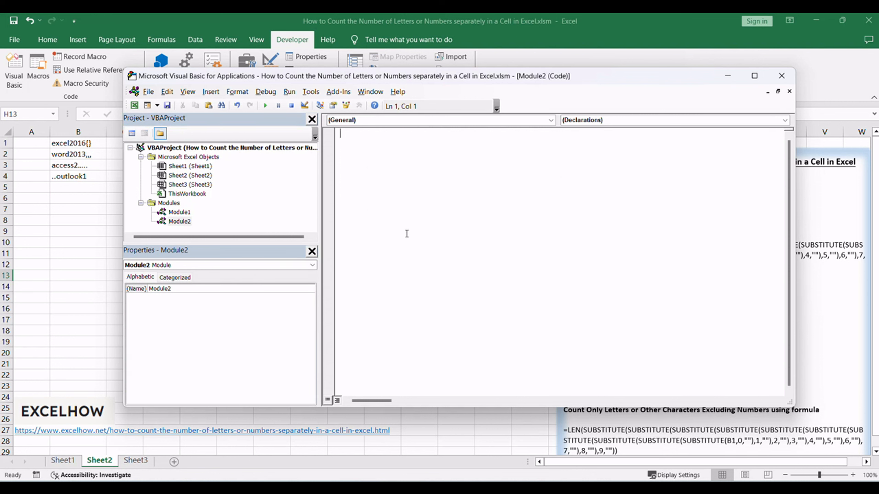
- Add the CountLetters(cell As Range) As Long function from the notes to the new module and return to the worksheet
{"action": "type", "text": "Function CountLetters(cell As Range) As Long     Dim i As Integer     CountLetters = 0     For i = 1 To Len(cell.Value)         If Not IsNumeric(Mid(cell.Value, i, 1)) Then             CountLetters = CountLetters + 1         End If     Next i End Function"}
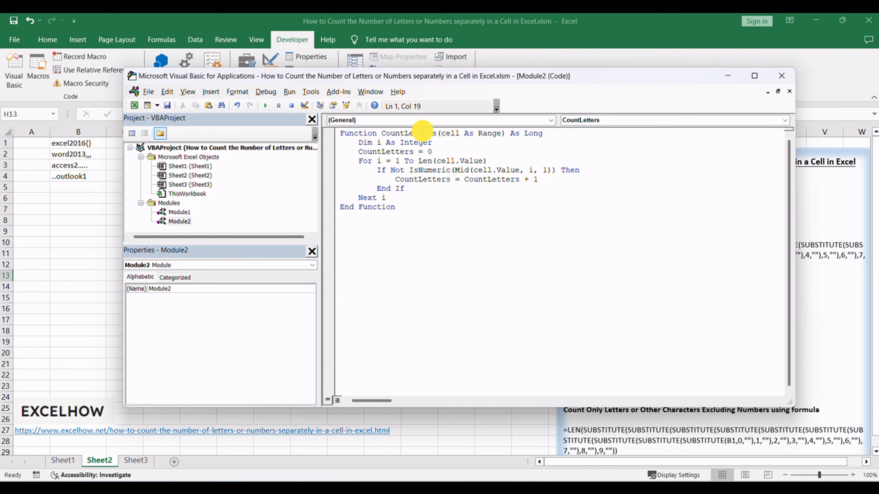
{"action": "double_click", "coordinate": [415, 133]}
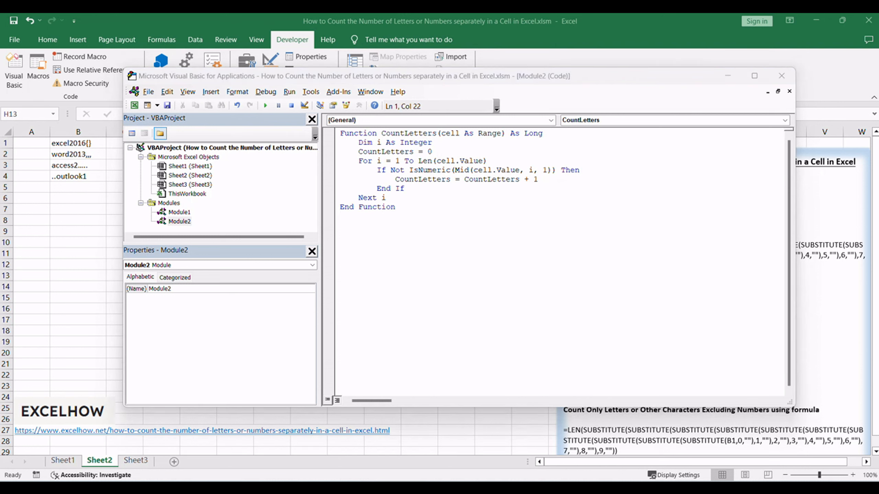
{"action": "left_click", "coordinate": [387, 255]}
{"action": "left_click", "coordinate": [781, 76]}
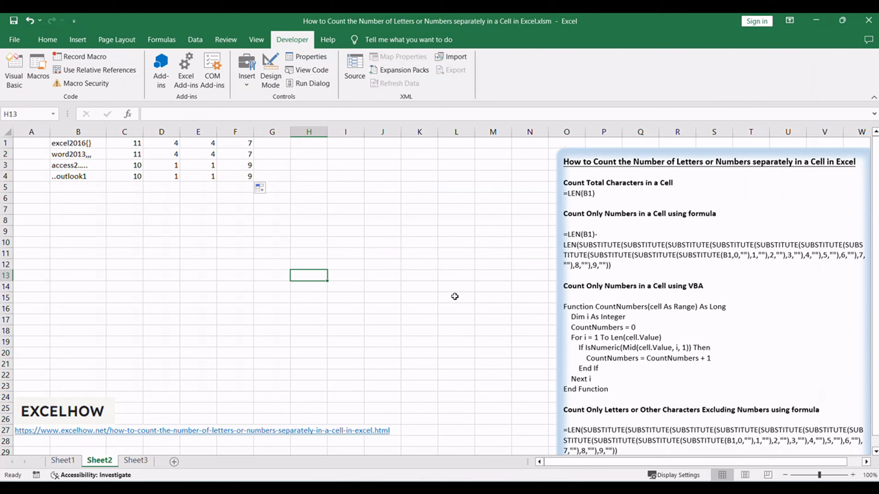
- Enter =CountLetters(B1) in cell G1 and fill it down to G4
{"action": "left_click", "coordinate": [444, 288]}
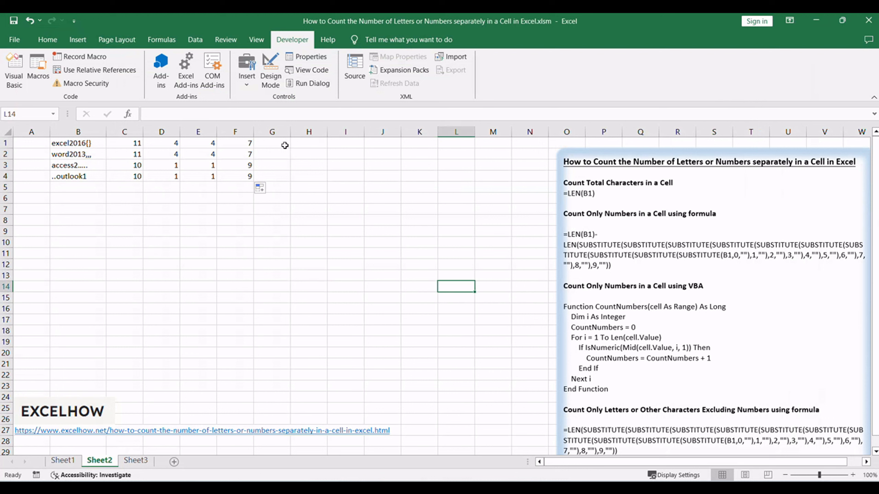
{"action": "double_click", "coordinate": [279, 145]}
{"action": "type", "text": "=CountLetters(B1)"}
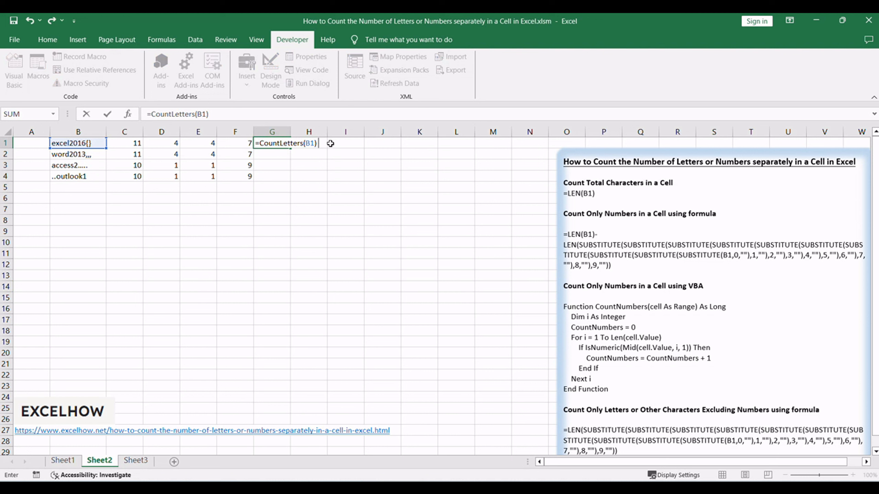
{"action": "left_click", "coordinate": [309, 143]}
{"action": "left_click", "coordinate": [262, 118]}
{"action": "key", "text": "Return"}
{"action": "left_click", "coordinate": [276, 143]}
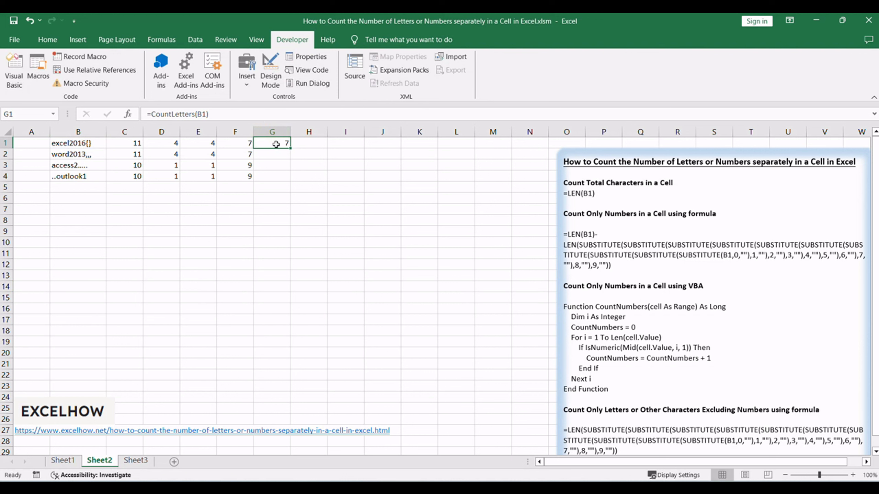
{"action": "left_click_drag", "start_coordinate": [291, 148], "coordinate": [294, 178]}
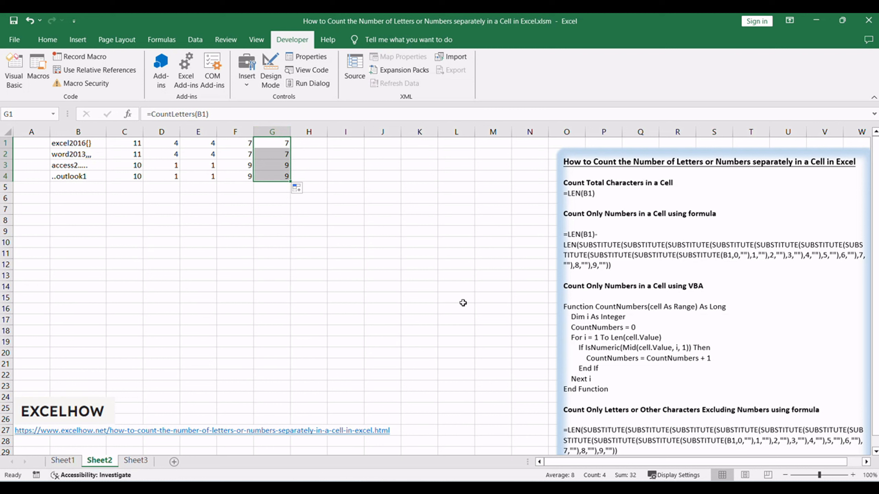